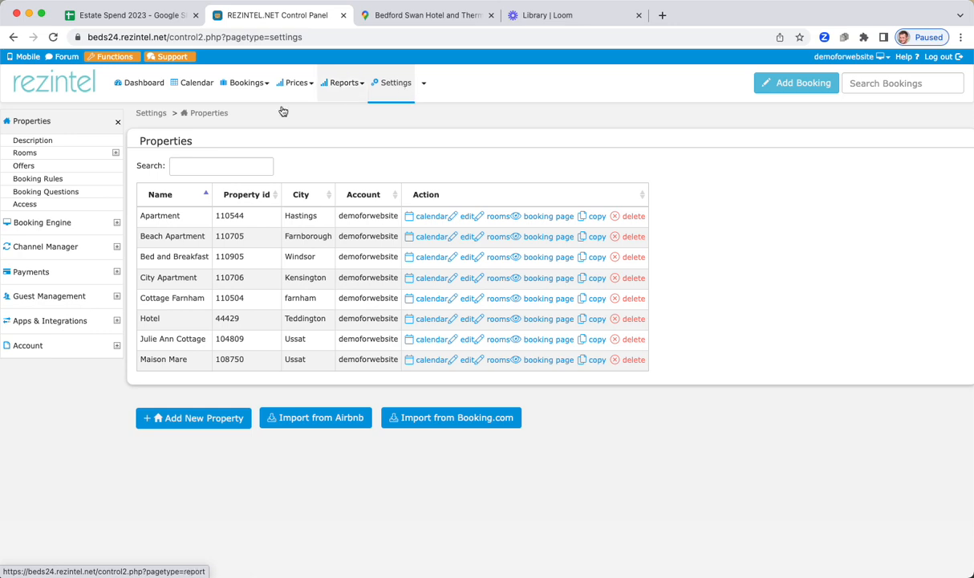
# - Open the rooms overview and view the room lists of the Apartment and Hotel properties
pyautogui.click(25, 153)
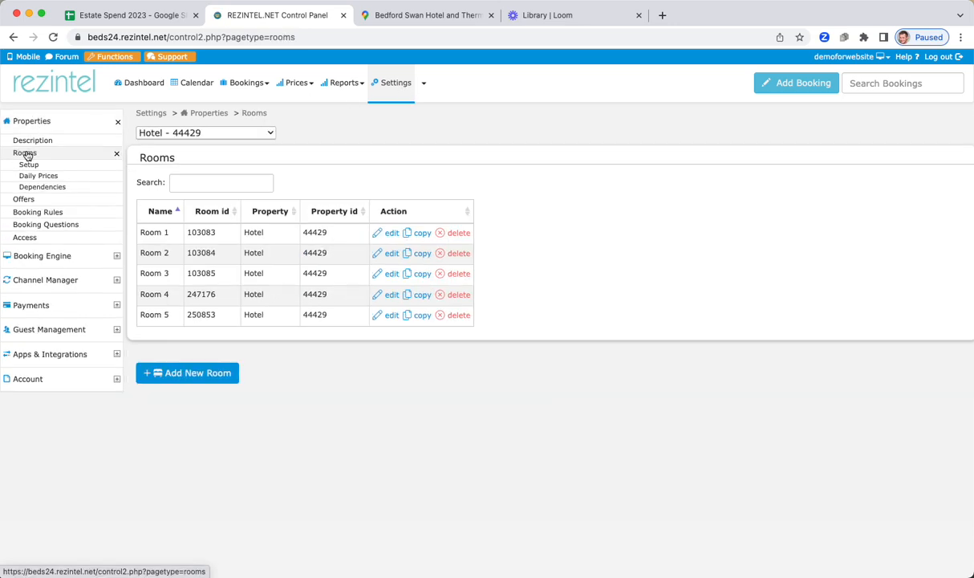
pyautogui.click(210, 135)
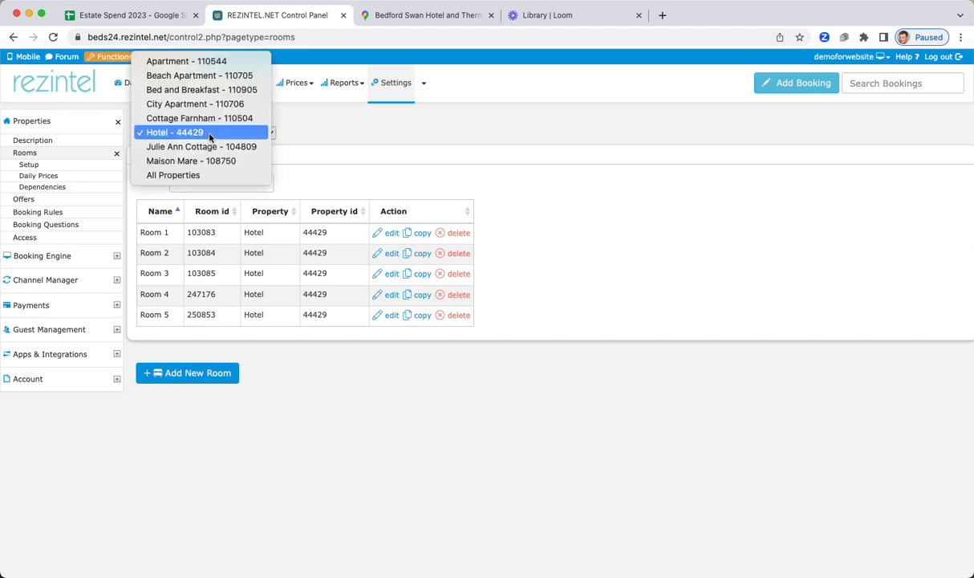
pyautogui.click(203, 63)
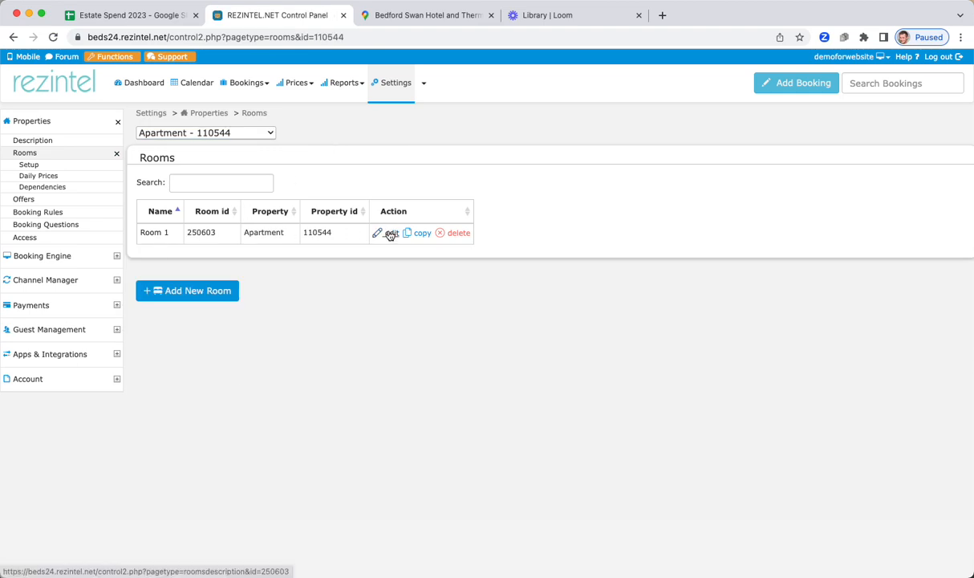
pyautogui.click(220, 134)
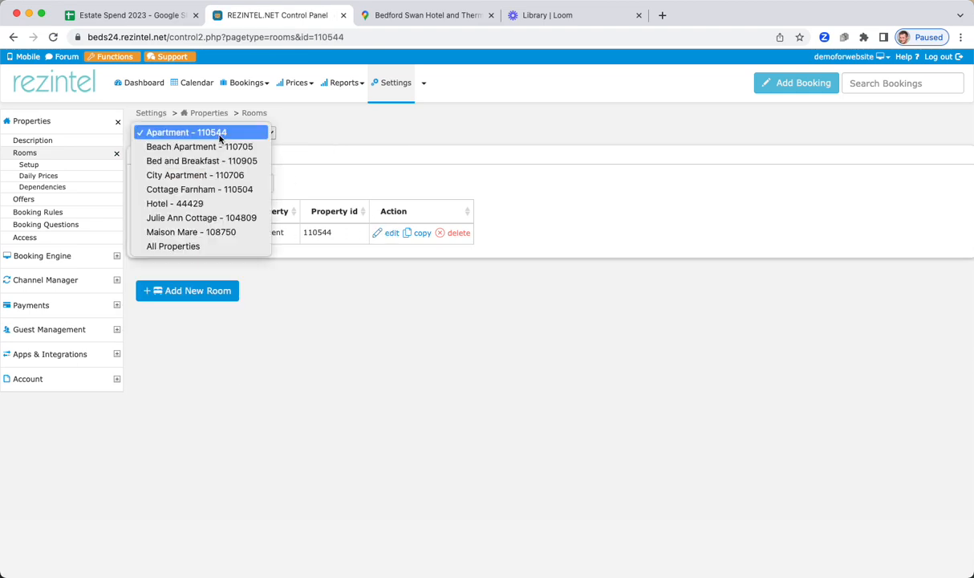
pyautogui.click(199, 204)
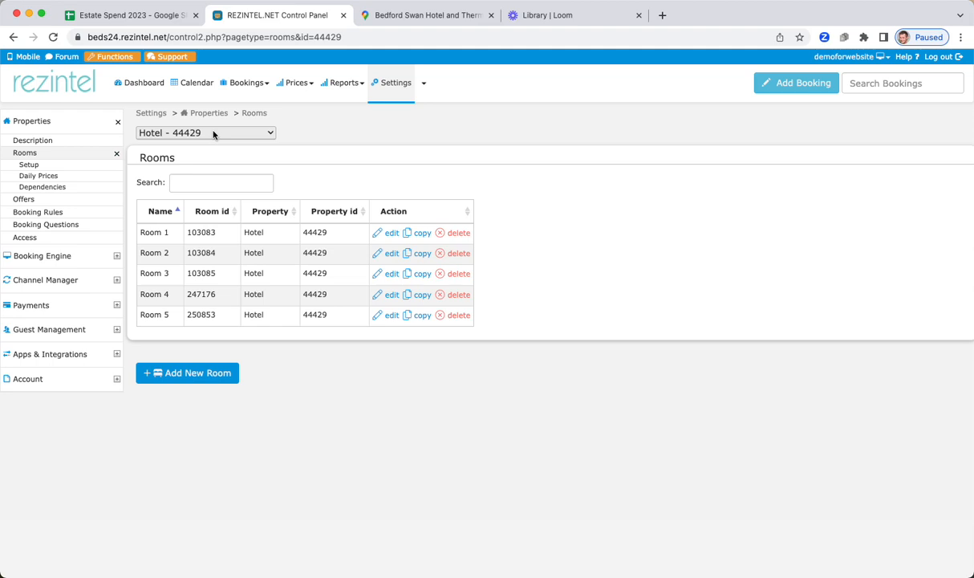
# - Switch to the Apartment property and open the setup of its Room 1
pyautogui.click(214, 135)
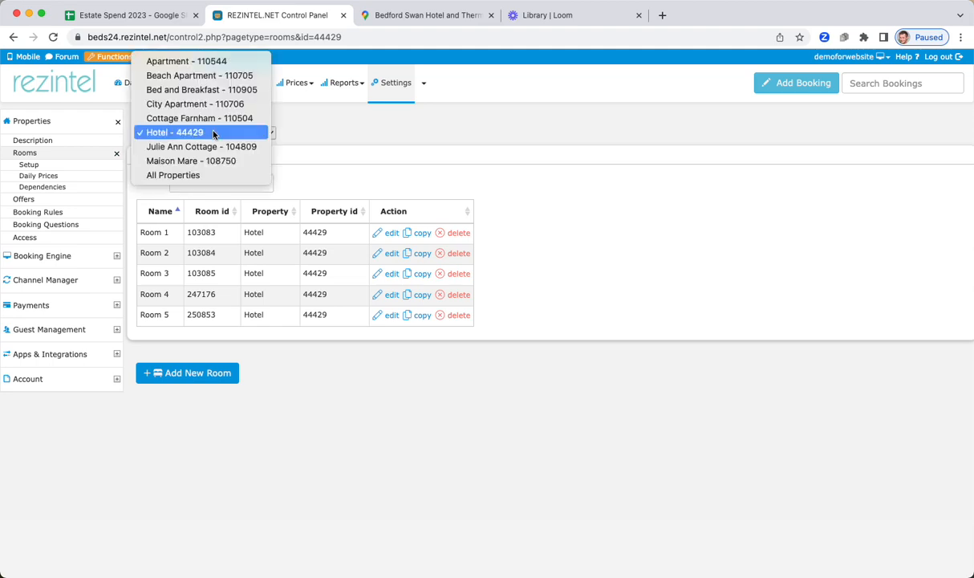
pyautogui.click(215, 63)
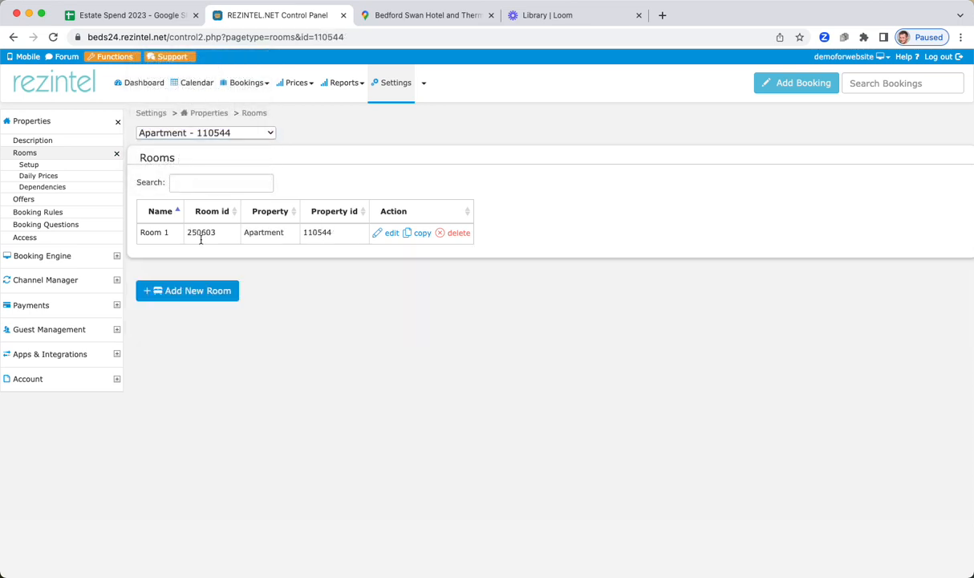
pyautogui.click(392, 233)
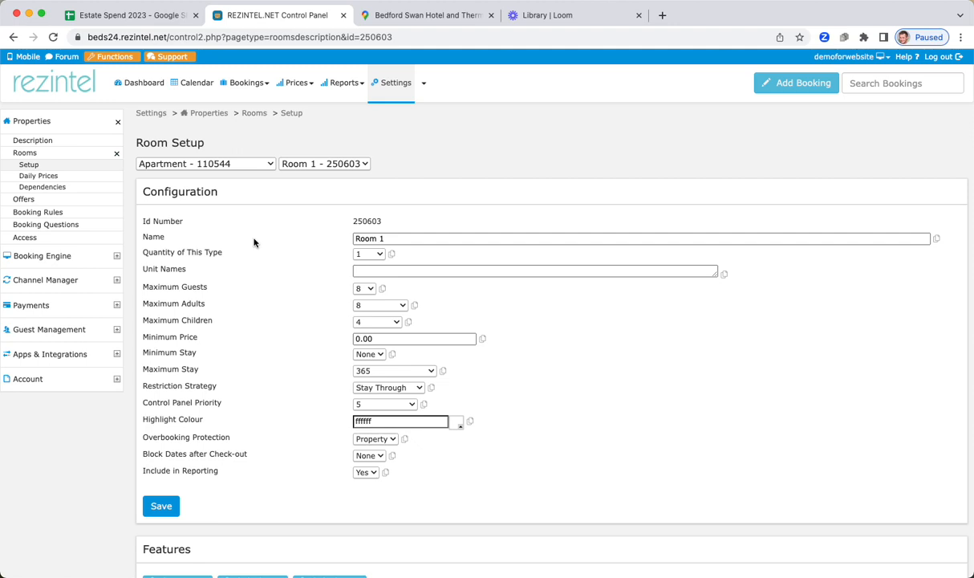
pyautogui.click(423, 237)
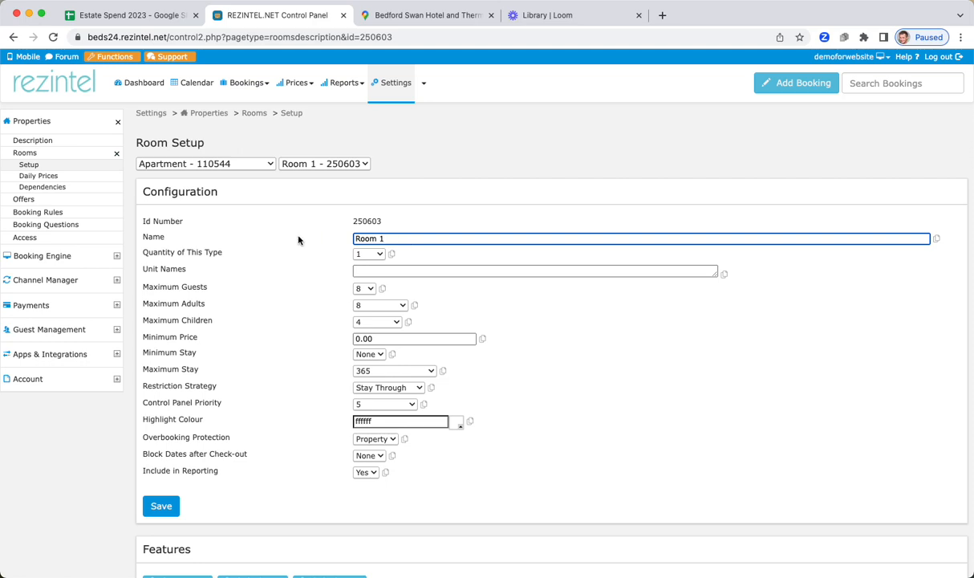
# - Set Room 1's quantity of this type to 5 and enter the unit names aprt1 and aprt2 on separate lines
pyautogui.scroll(-2, 296, 239)
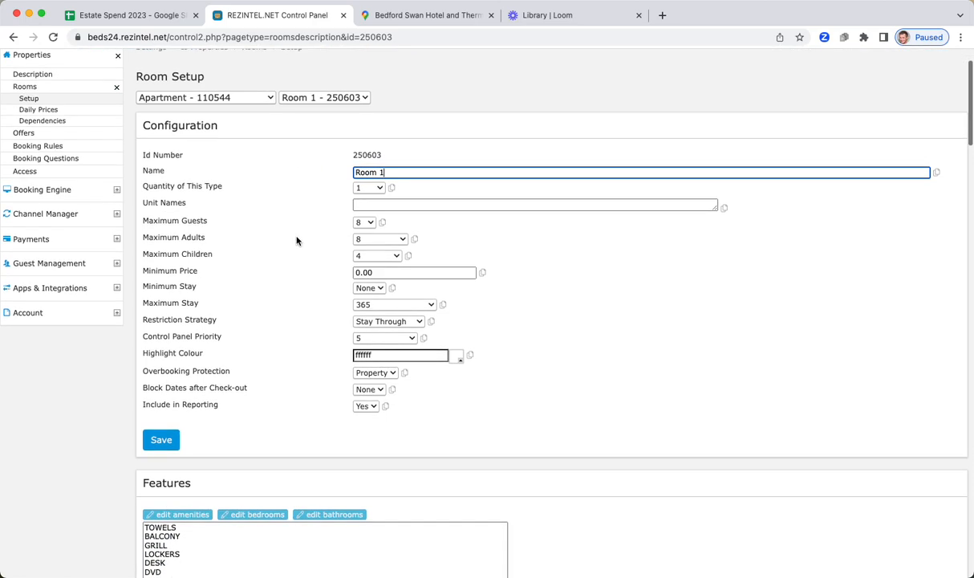
pyautogui.click(377, 189)
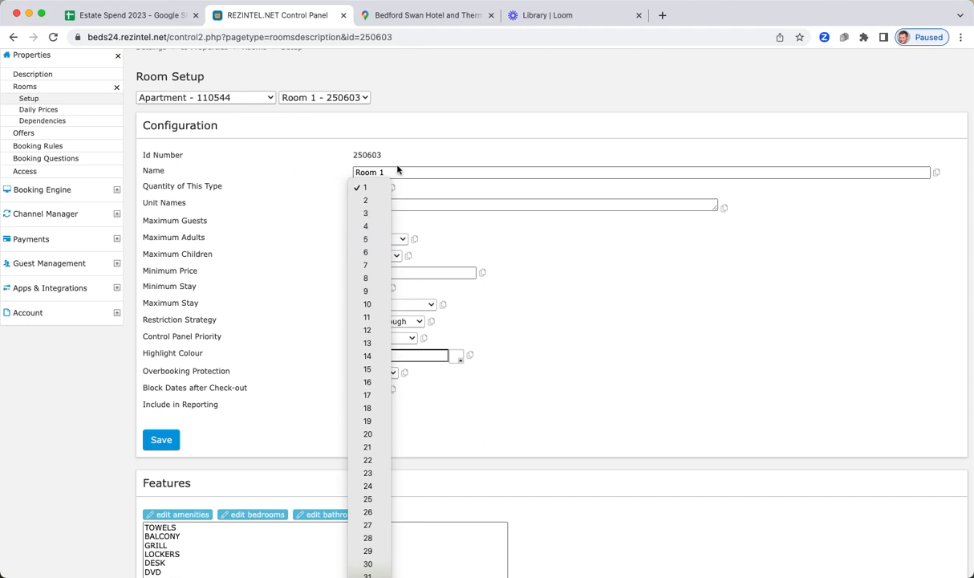
pyautogui.click(359, 243)
pyautogui.click(380, 205)
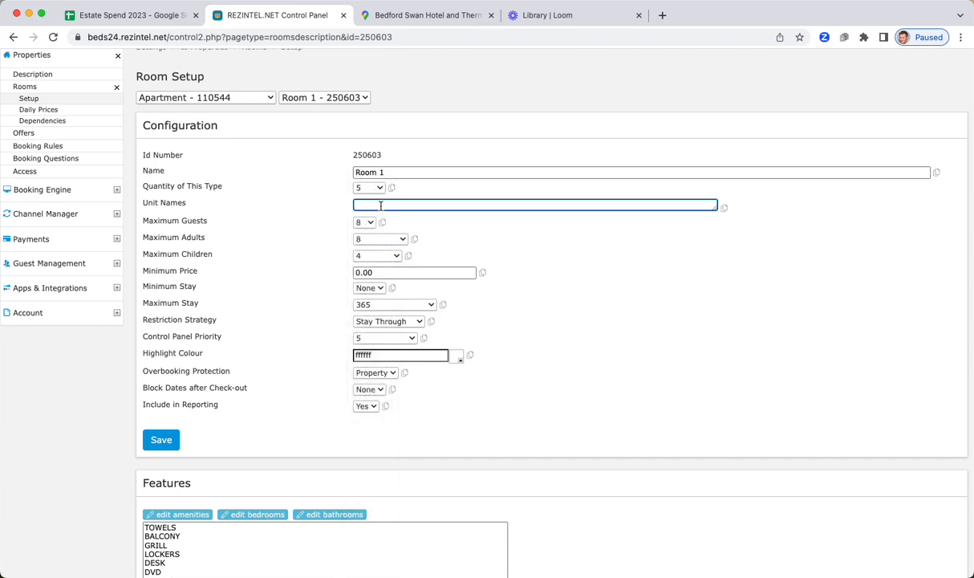
pyautogui.write('apt 1')
pyautogui.press('Return')
pyautogui.write('aprt2')
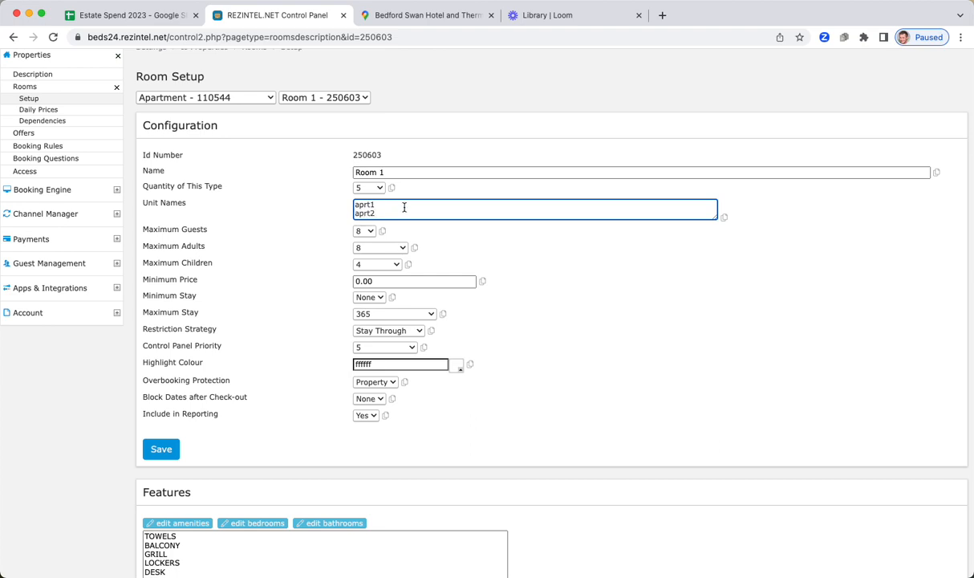
# - Clear the unit names and set the quantity of this type back to 1
pyautogui.moveTo(404, 207); pyautogui.dragTo(331, 206)
pyautogui.press('BackSpace')
pyautogui.click(361, 187)
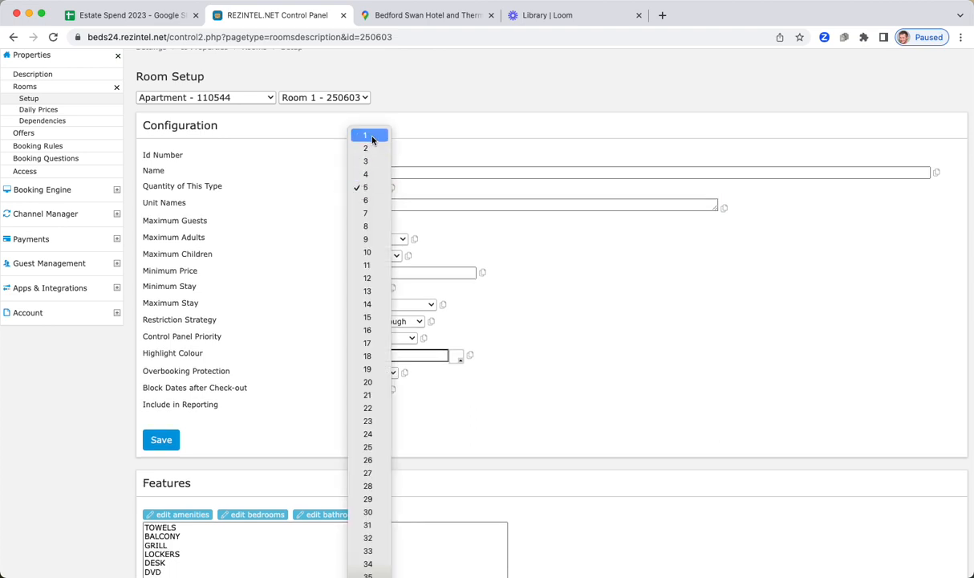
pyautogui.click(369, 136)
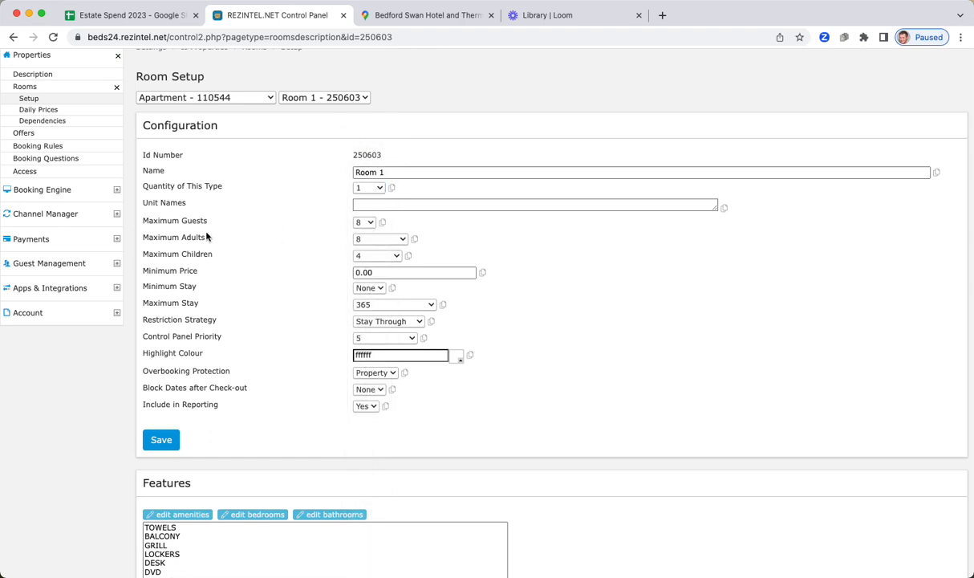
# - Review Room 1's guest, adult and child limits, minimum price and the remaining configuration settings
pyautogui.click(360, 224)
pyautogui.scroll(-1, 278, 233)
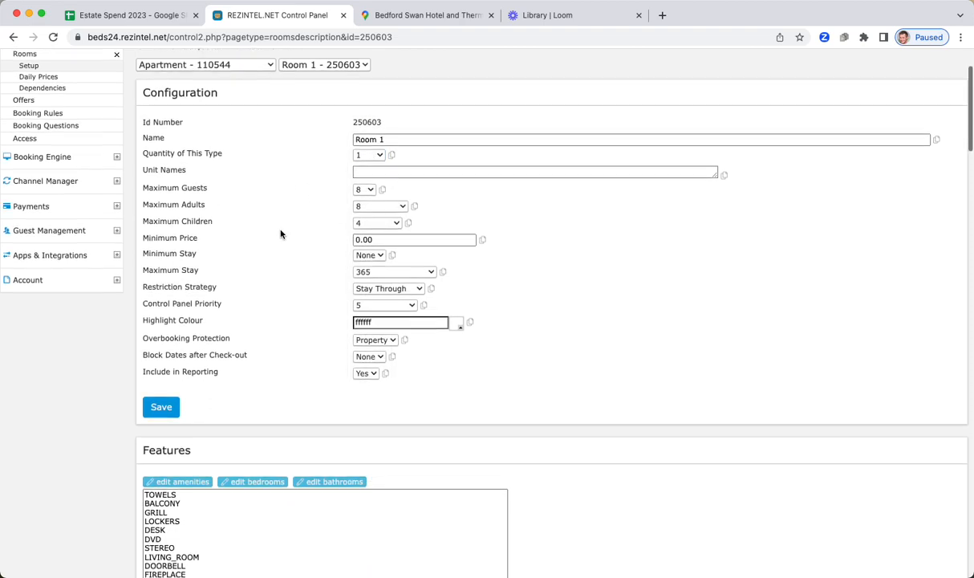
pyautogui.click(367, 223)
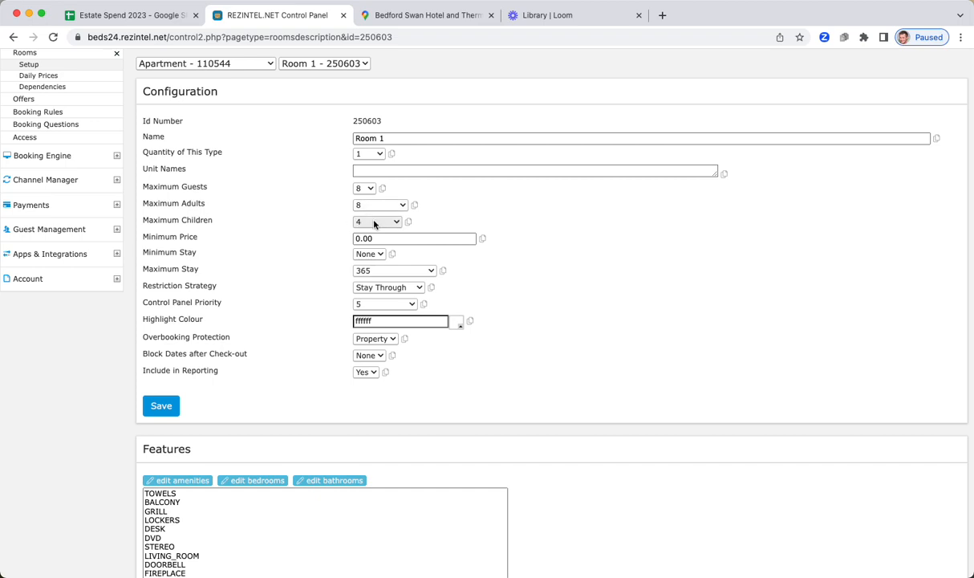
pyautogui.scroll(-1, 304, 245)
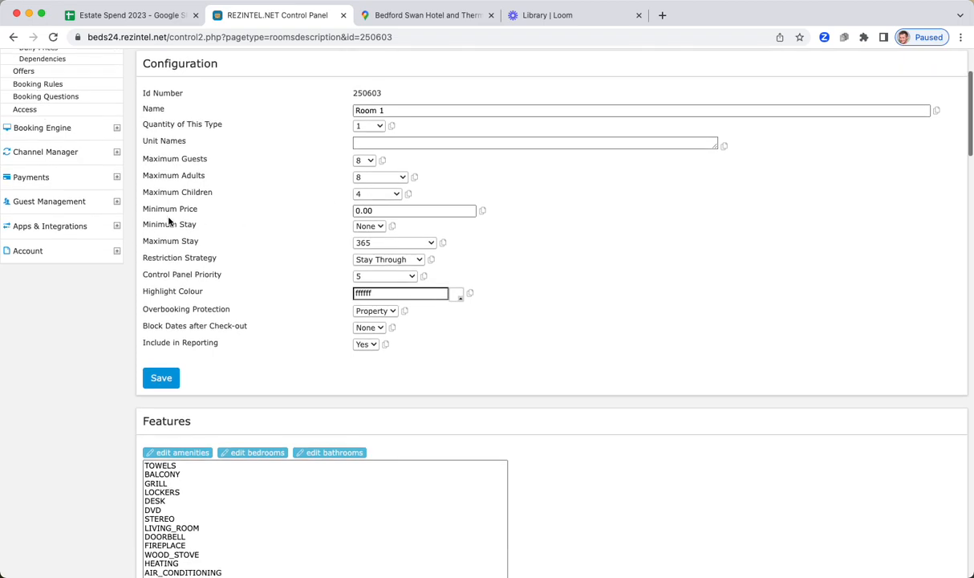
pyautogui.click(400, 210)
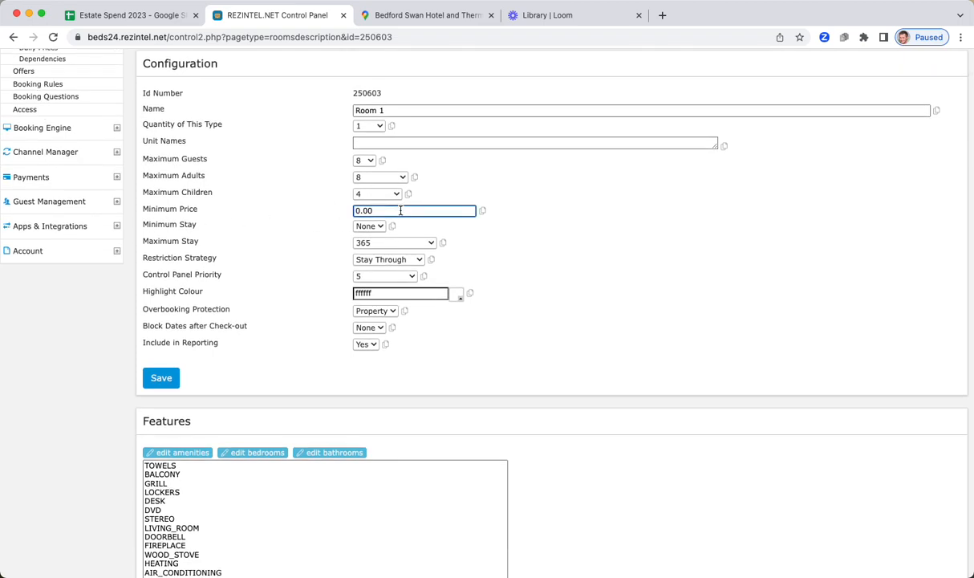
pyautogui.scroll(-3, 298, 221)
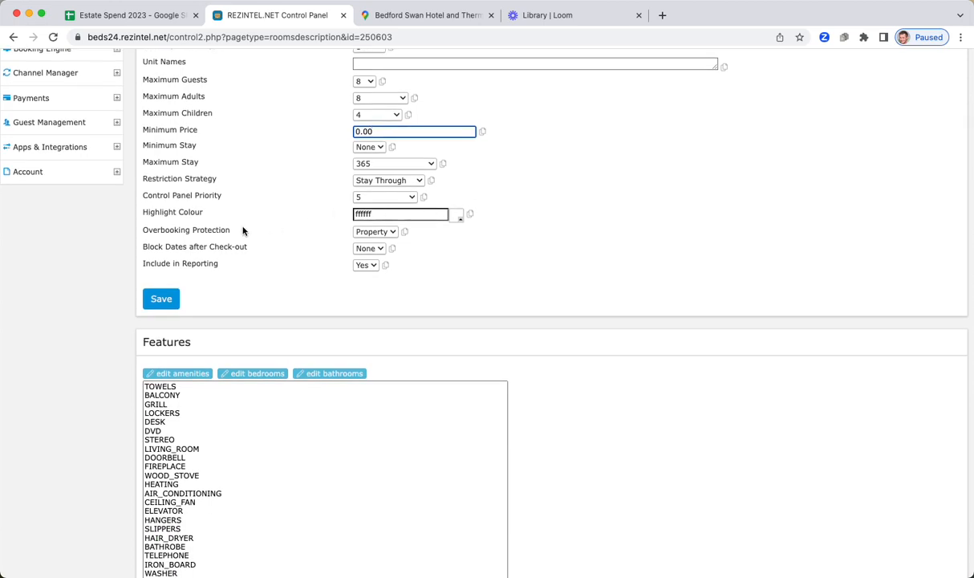
pyautogui.scroll(1, 243, 231)
pyautogui.scroll(5, 243, 229)
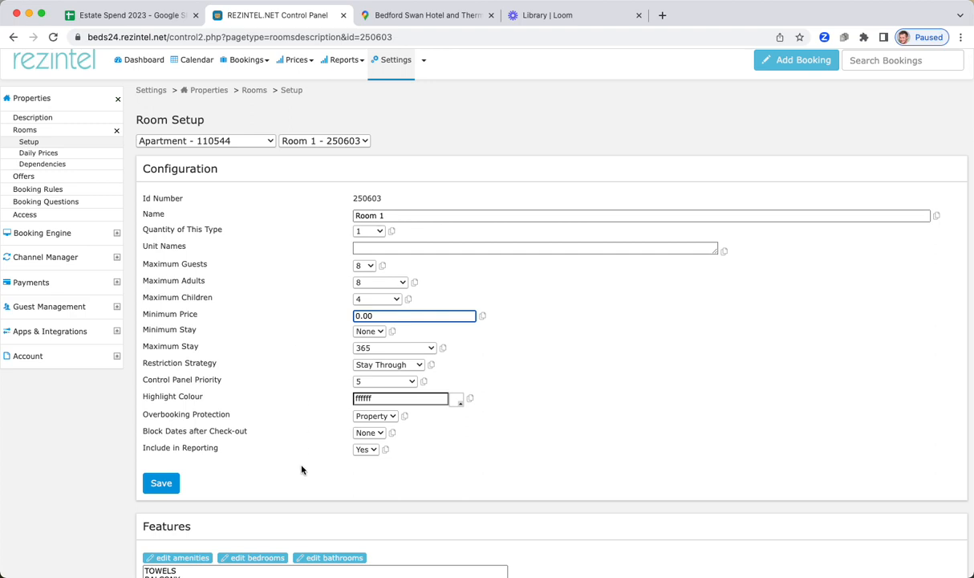
# - Open the amenities selection in Room 1's Features section, look through its categories and close it
pyautogui.scroll(-14, 301, 469)
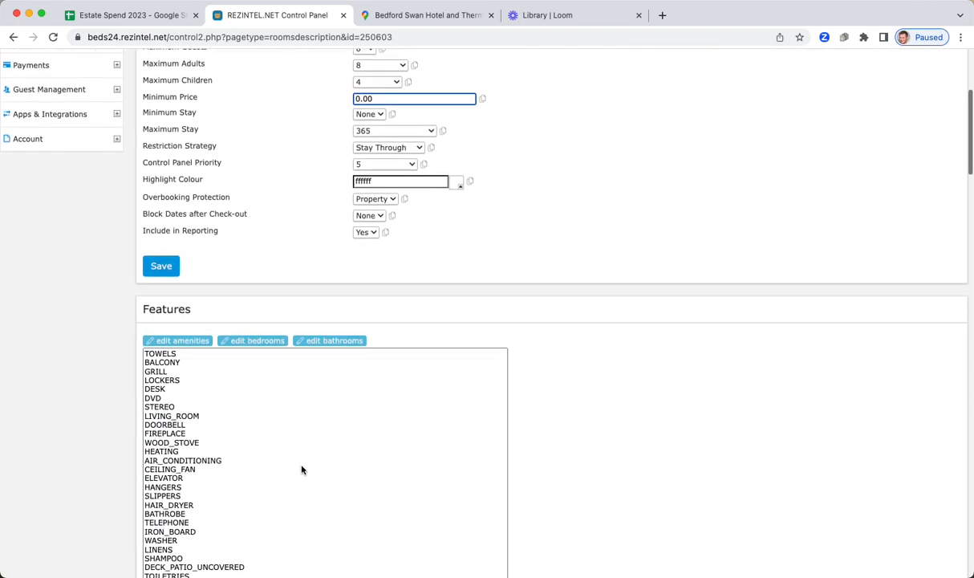
pyautogui.scroll(3, 301, 466)
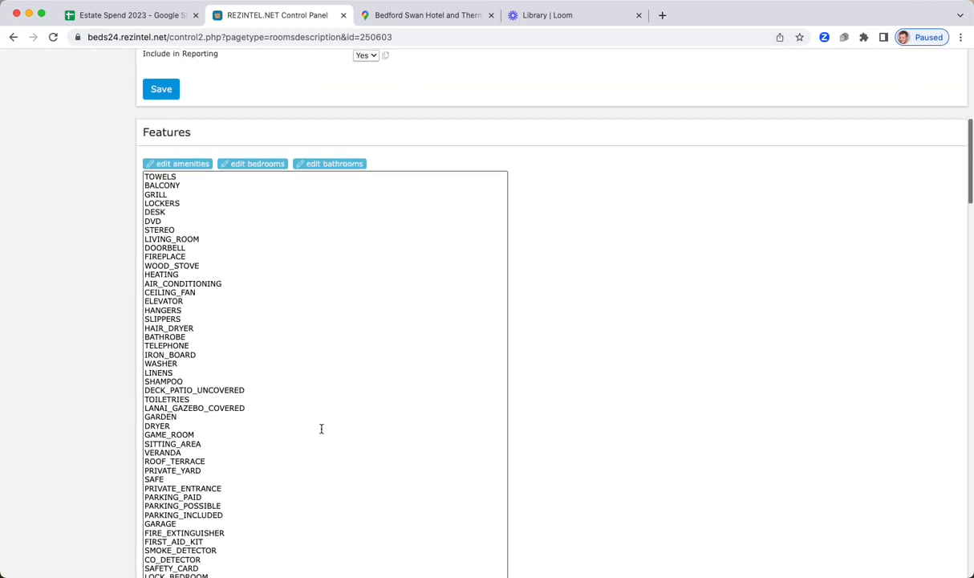
pyautogui.click(182, 166)
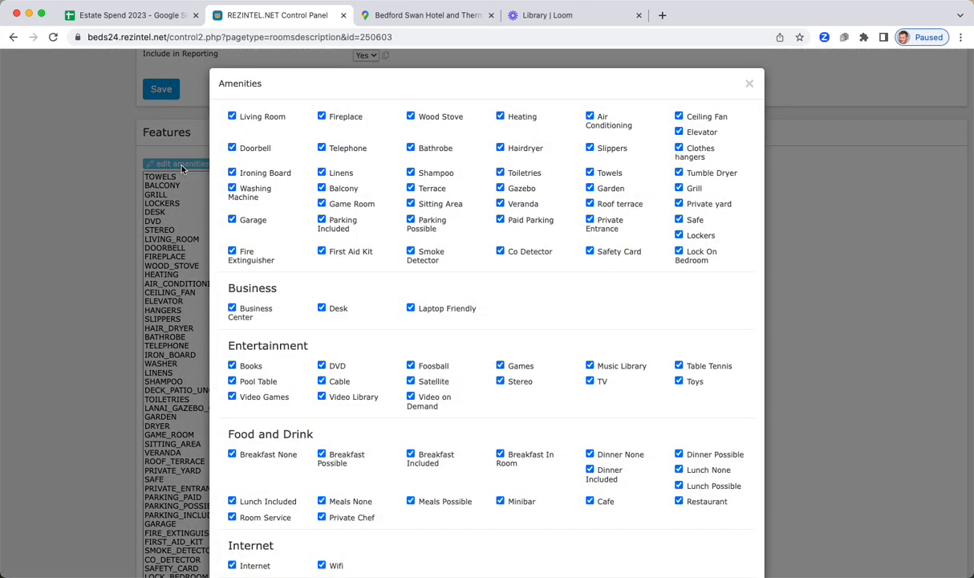
pyautogui.scroll(-10, 559, 329)
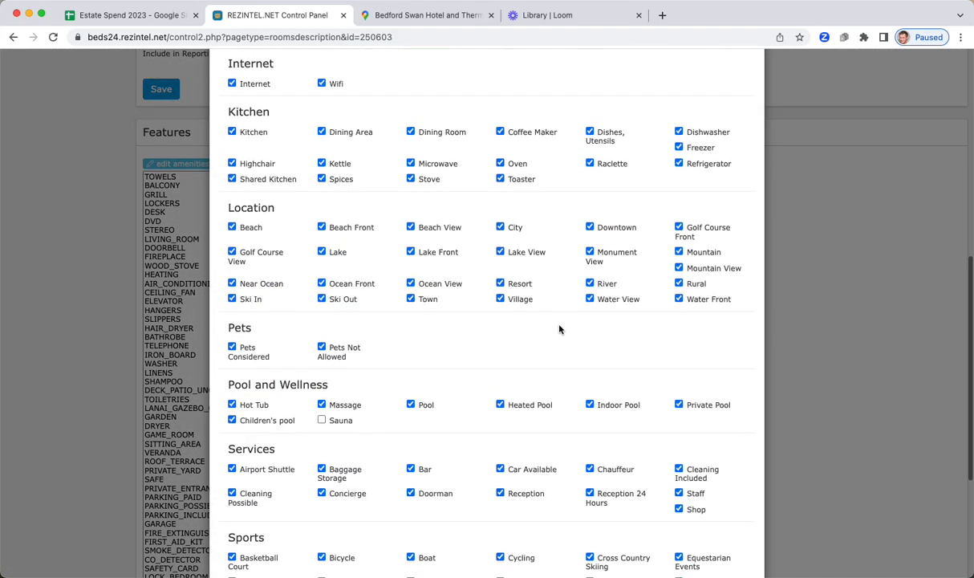
pyautogui.scroll(-3, 559, 329)
pyautogui.scroll(13, 558, 328)
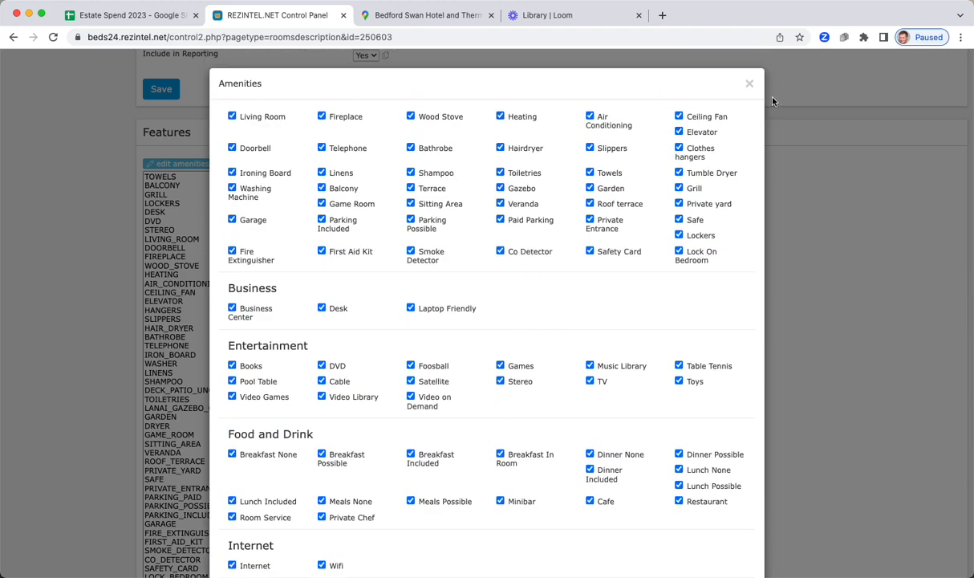
pyautogui.click(750, 85)
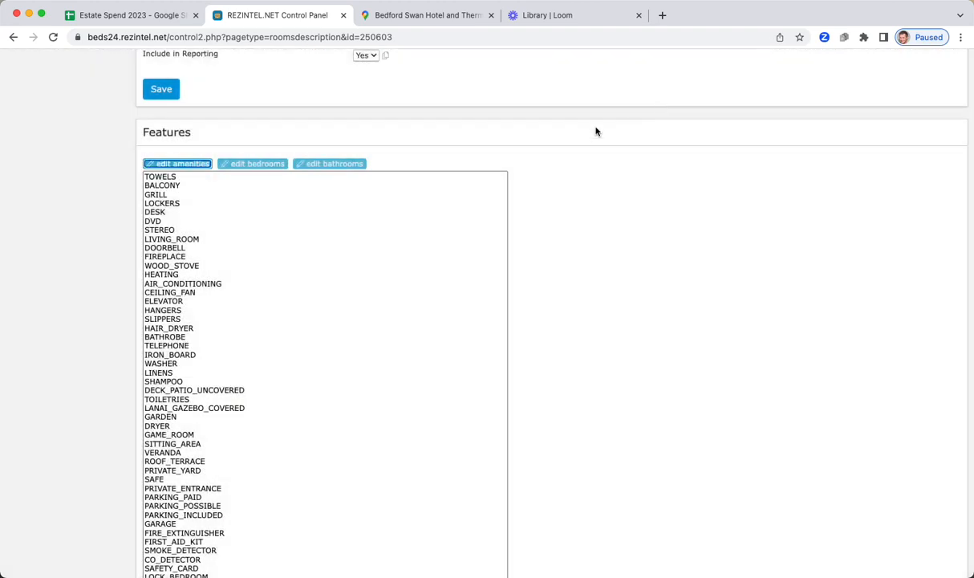
# - View the bedroom and bathroom settings in the Features section, closing each dialog again
pyautogui.click(240, 166)
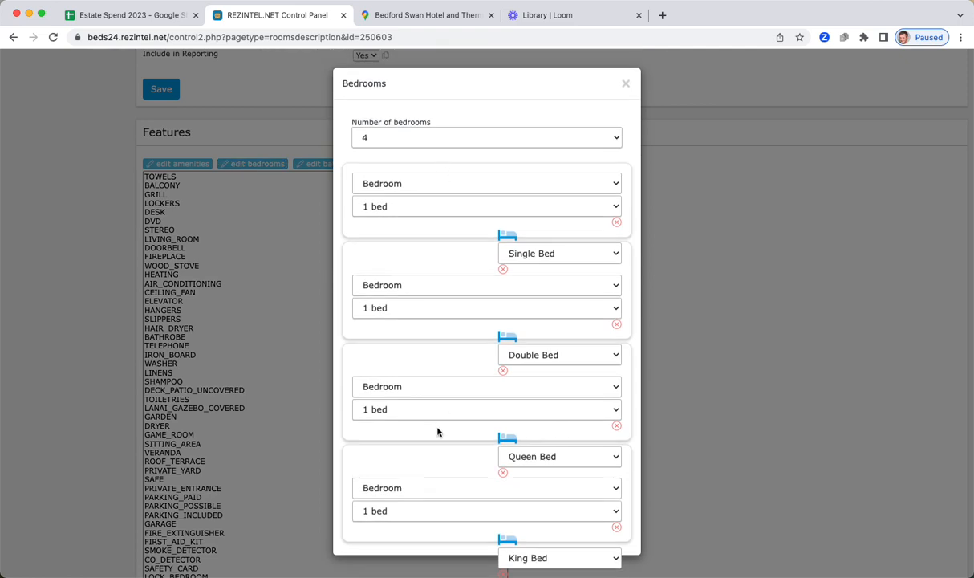
pyautogui.scroll(-1, 437, 431)
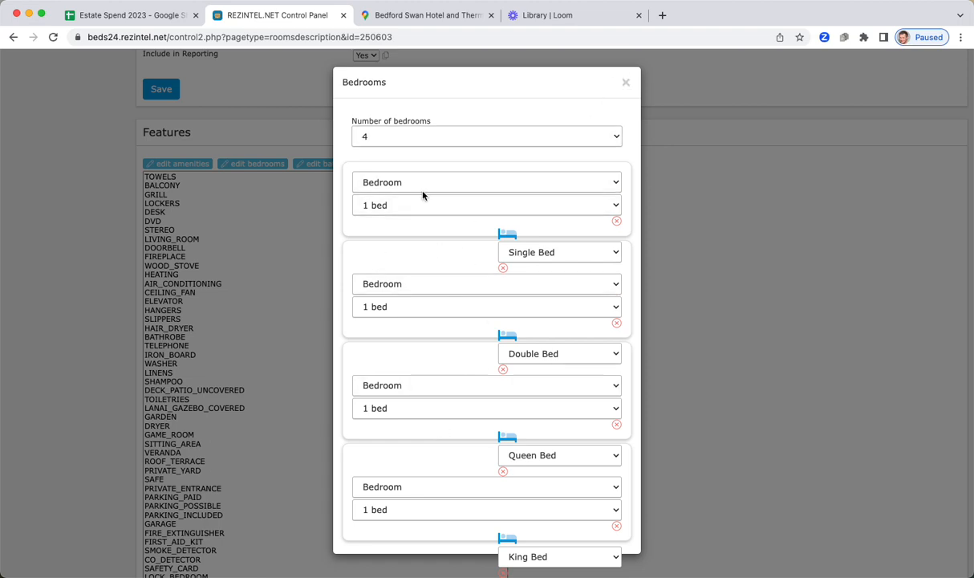
pyautogui.click(625, 86)
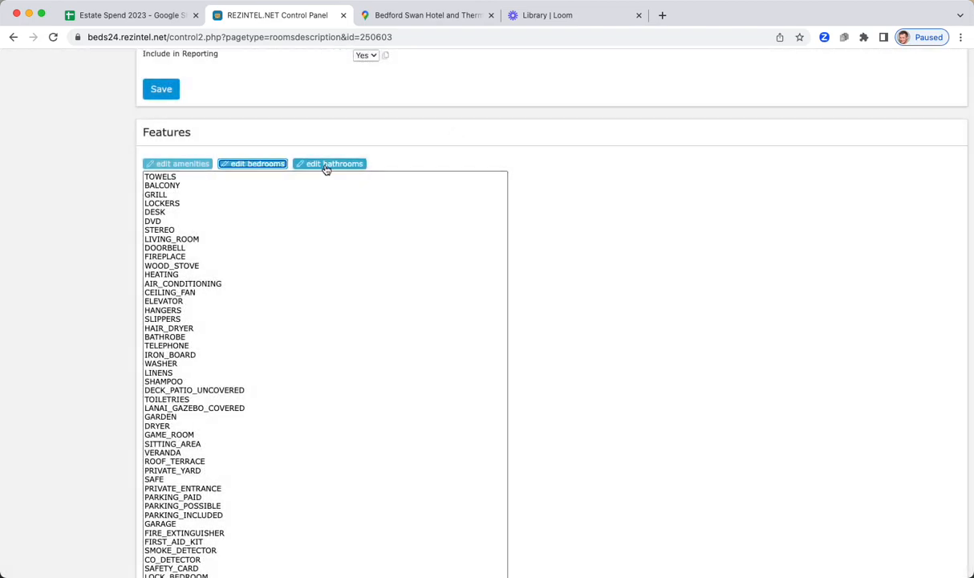
pyautogui.click(325, 165)
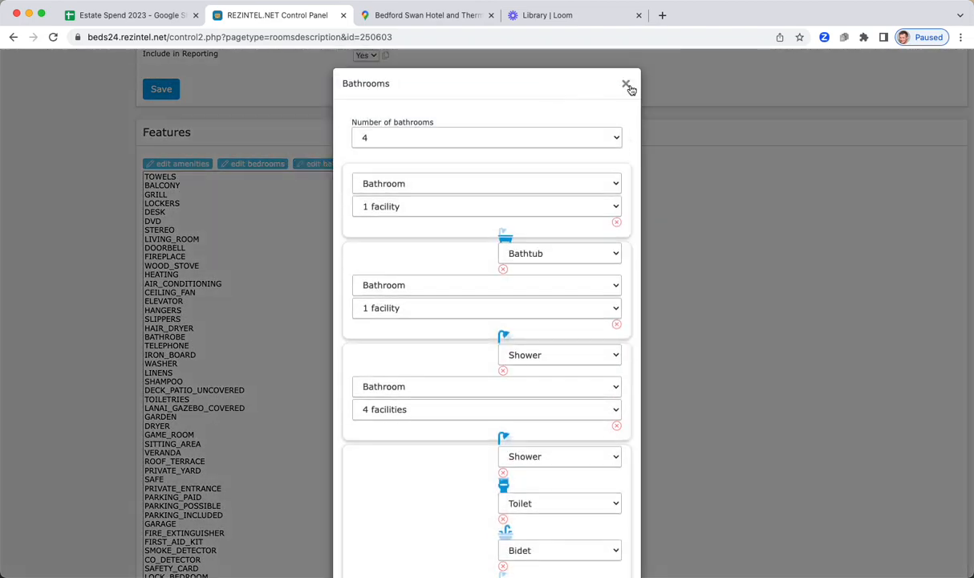
pyautogui.click(627, 85)
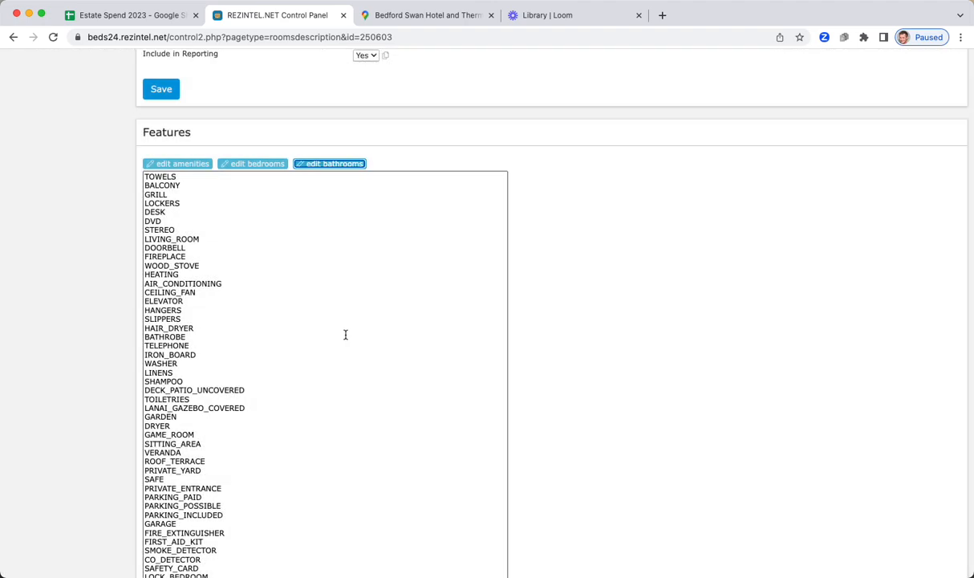
# - Review the sell priority and the English display name in Room 1's Booking Engine and Descriptions section
pyautogui.scroll(-10, 346, 334)
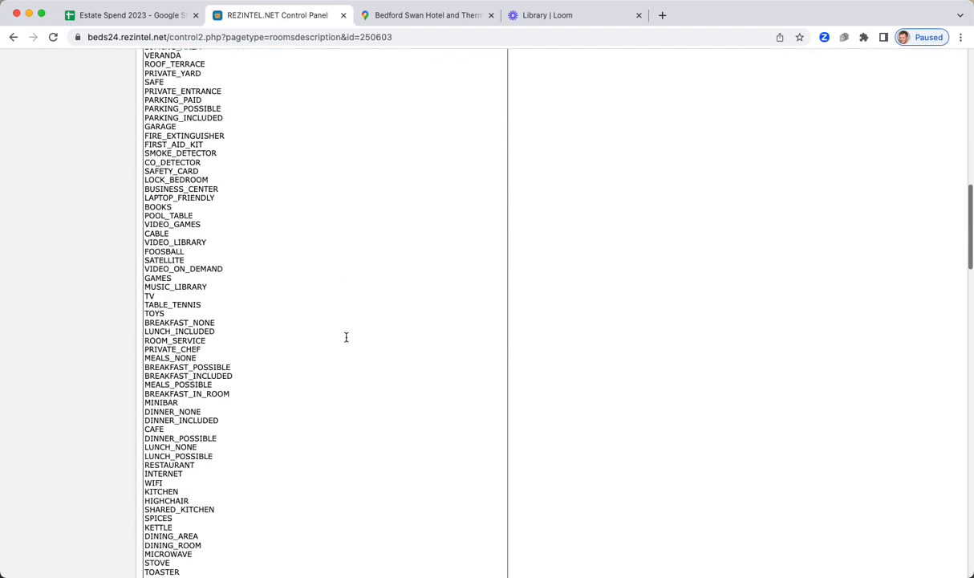
pyautogui.scroll(-15, 346, 337)
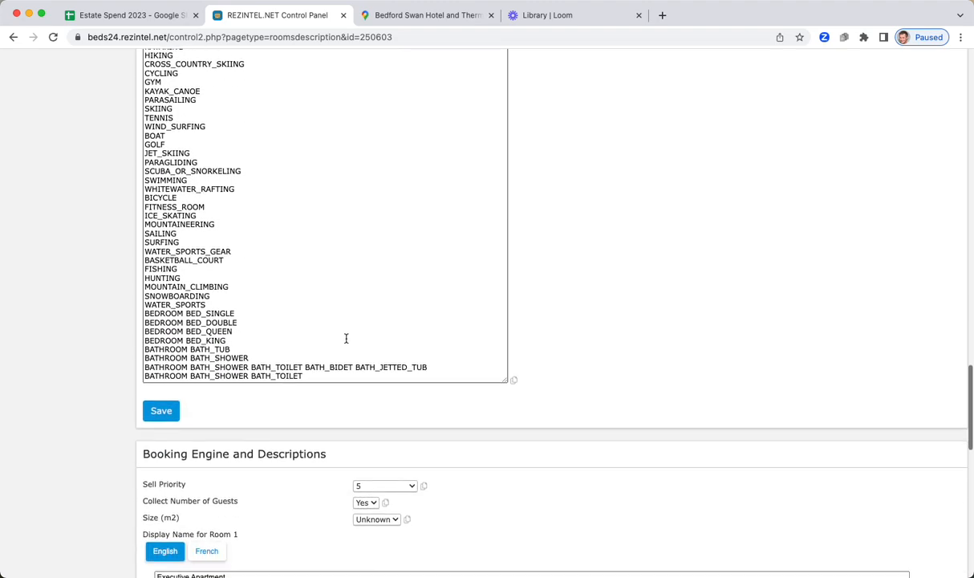
pyautogui.scroll(-3, 345, 337)
pyautogui.scroll(-6, 347, 340)
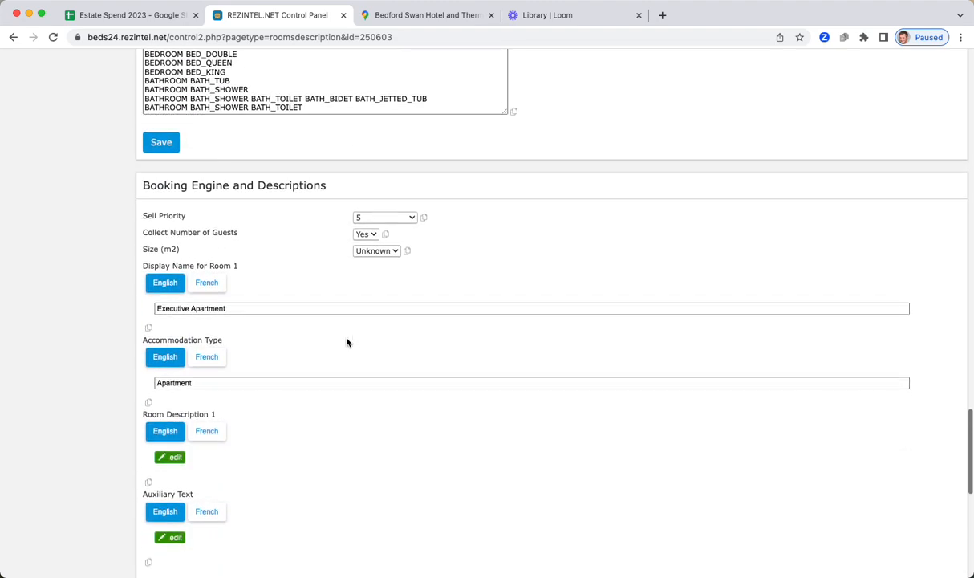
pyautogui.scroll(-1, 172, 197)
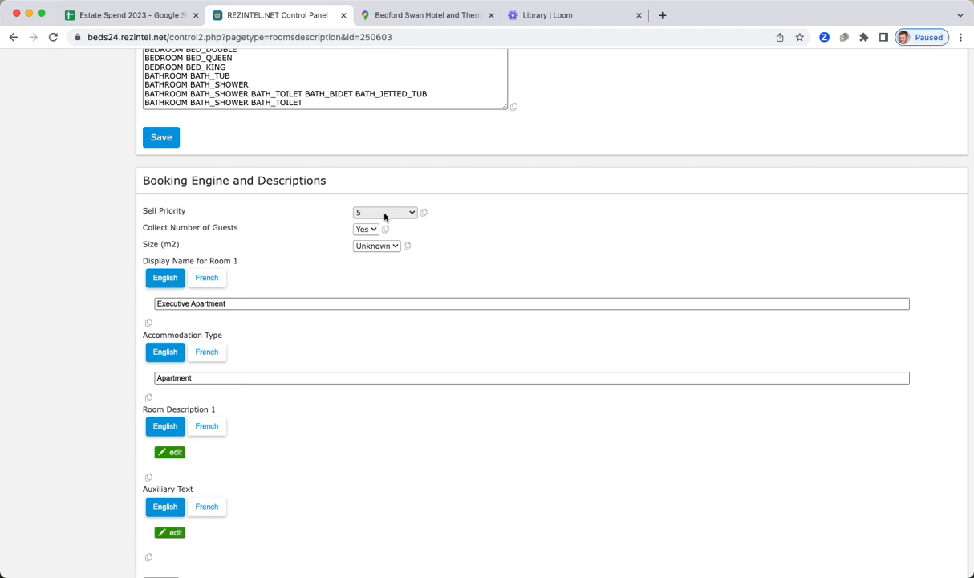
pyautogui.scroll(-3, 300, 242)
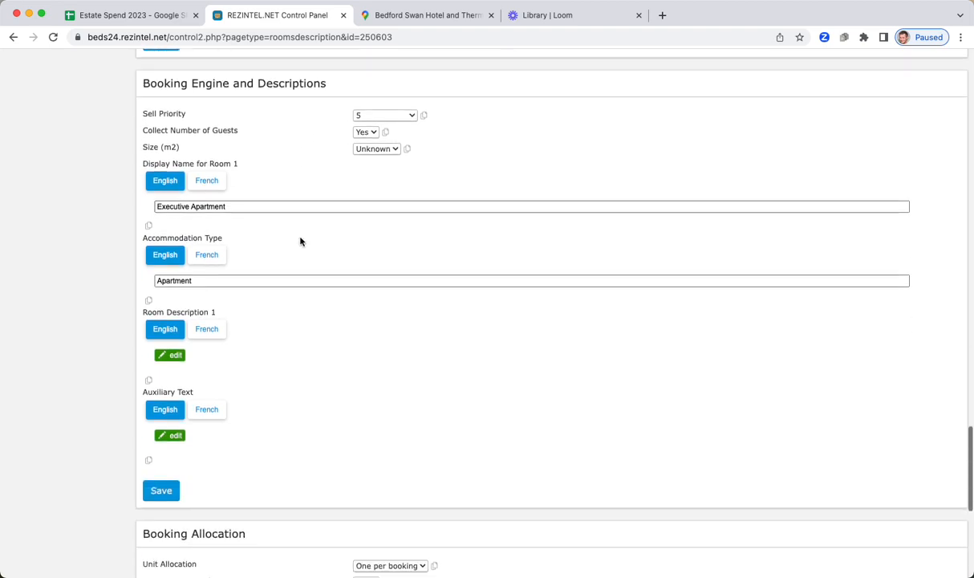
pyautogui.click(248, 206)
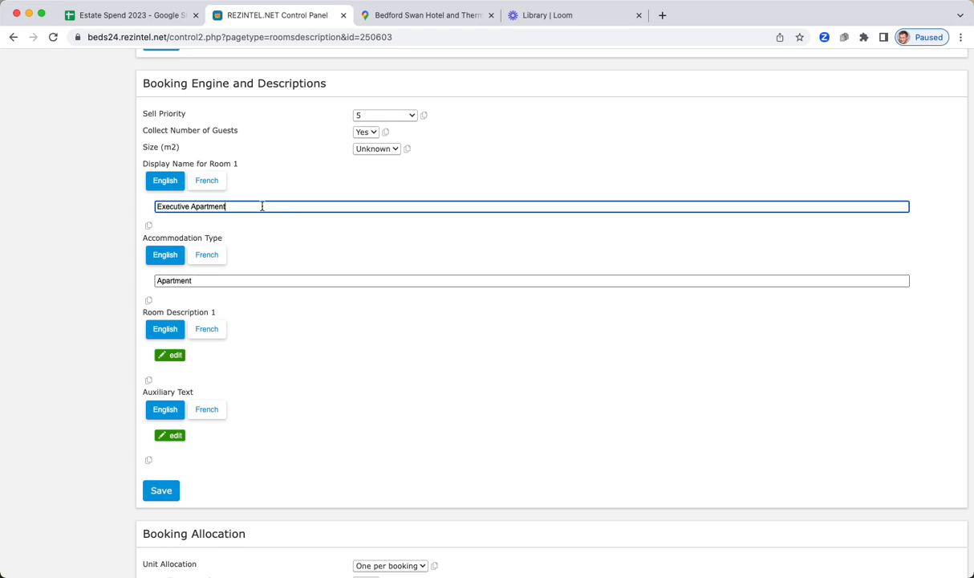
# - Return to the Configuration section and highlight Room 1's internal name without changing it
pyautogui.scroll(15, 262, 205)
pyautogui.scroll(10, 263, 205)
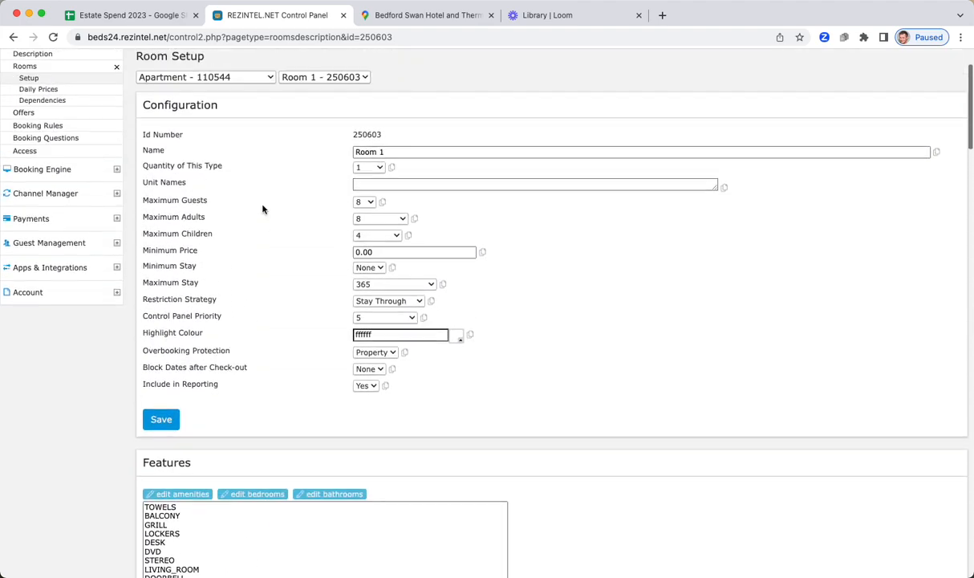
pyautogui.moveTo(468, 210); pyautogui.dragTo(335, 216)
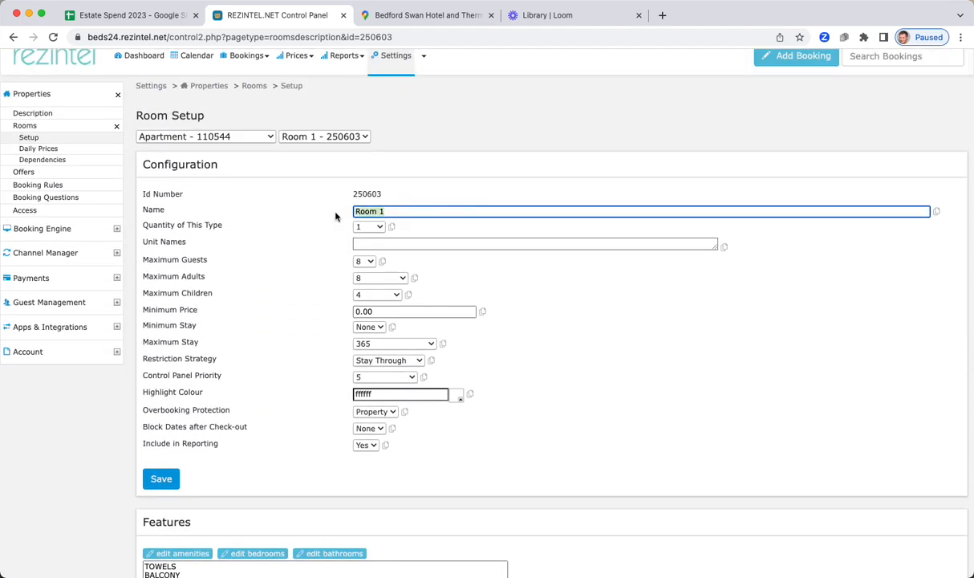
pyautogui.click(423, 212)
# - Go back to the booking engine descriptions and inspect Room 1's English display name and accommodation type
pyautogui.scroll(-20, 422, 212)
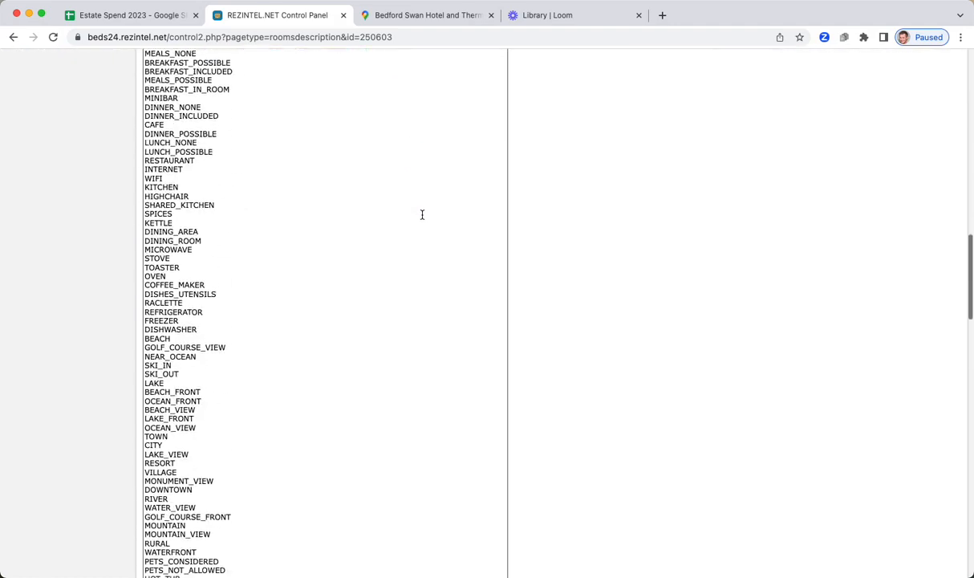
pyautogui.scroll(-15, 421, 215)
pyautogui.click(252, 171)
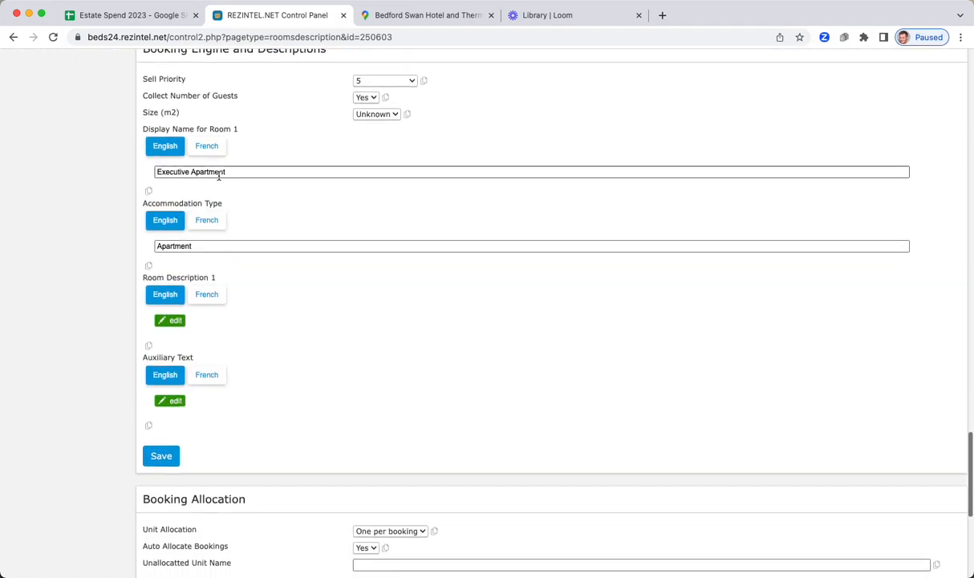
pyautogui.click(244, 248)
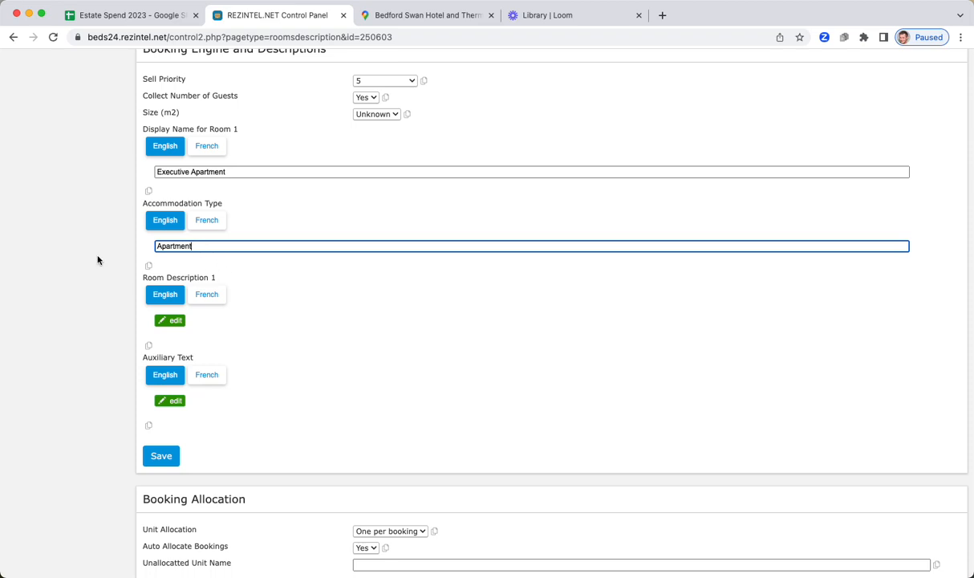
# - Switch the room setup to the Hotel property and look through its list of rooms, staying on Room 5
pyautogui.scroll(20, 97, 260)
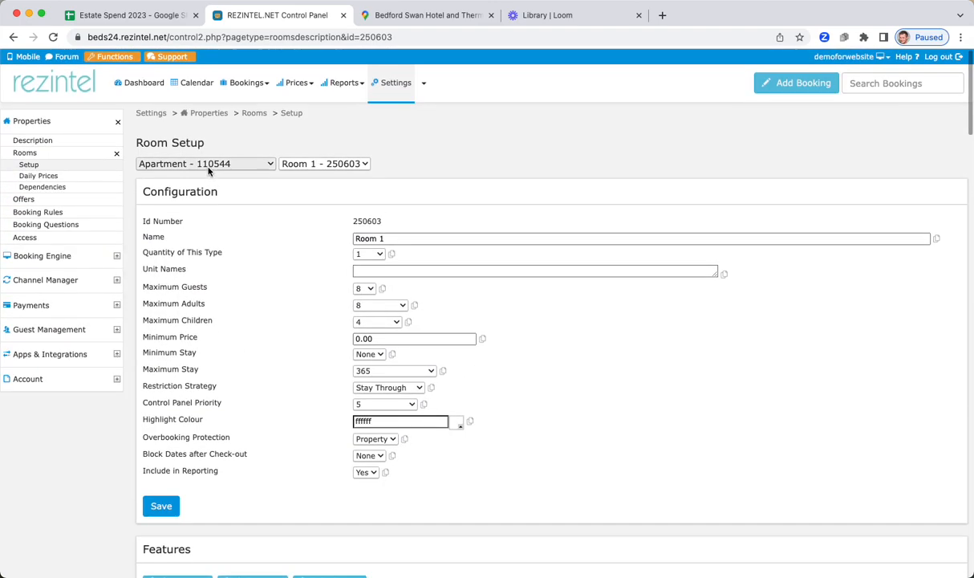
pyautogui.click(208, 166)
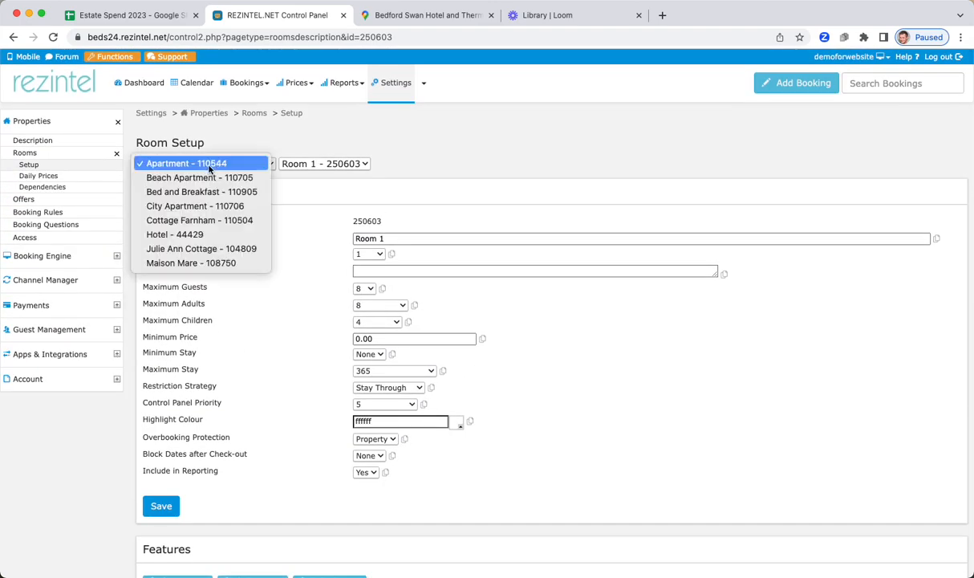
pyautogui.click(182, 234)
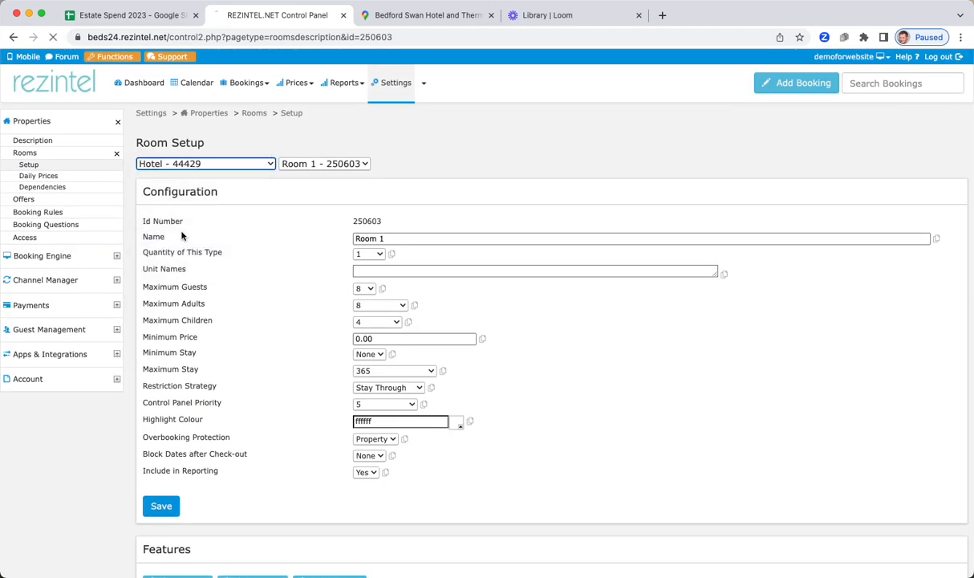
pyautogui.click(317, 164)
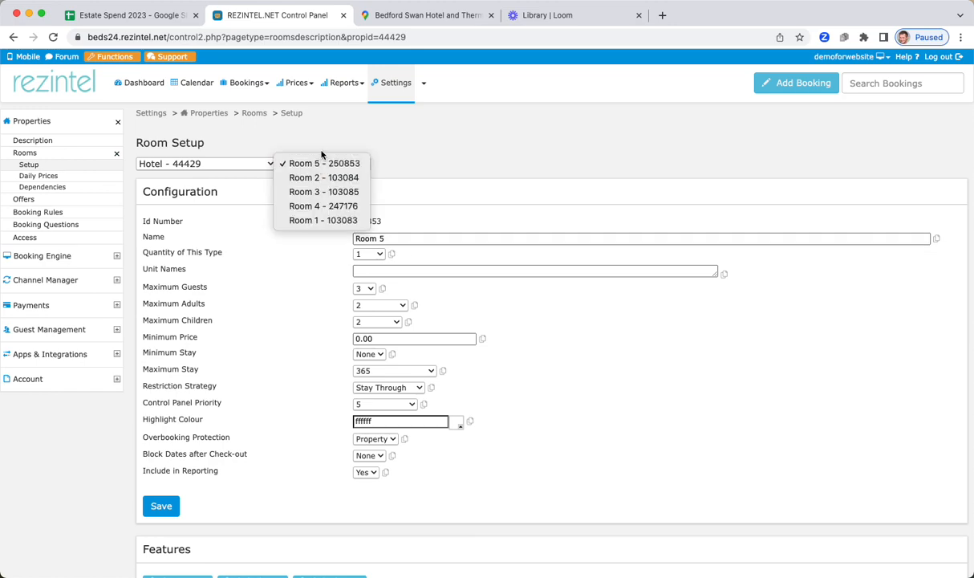
pyautogui.click(276, 302)
# - Examine Room 5's accommodation type, room description, auxiliary text and booking allocation, then return to its Configuration section
pyautogui.scroll(-15, 278, 304)
pyautogui.scroll(6, 278, 305)
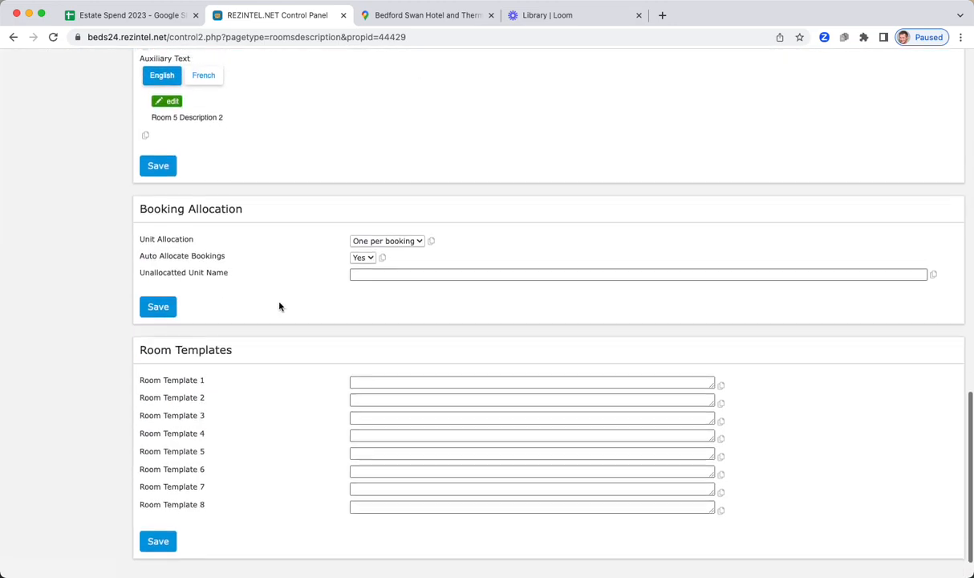
pyautogui.scroll(2, 279, 306)
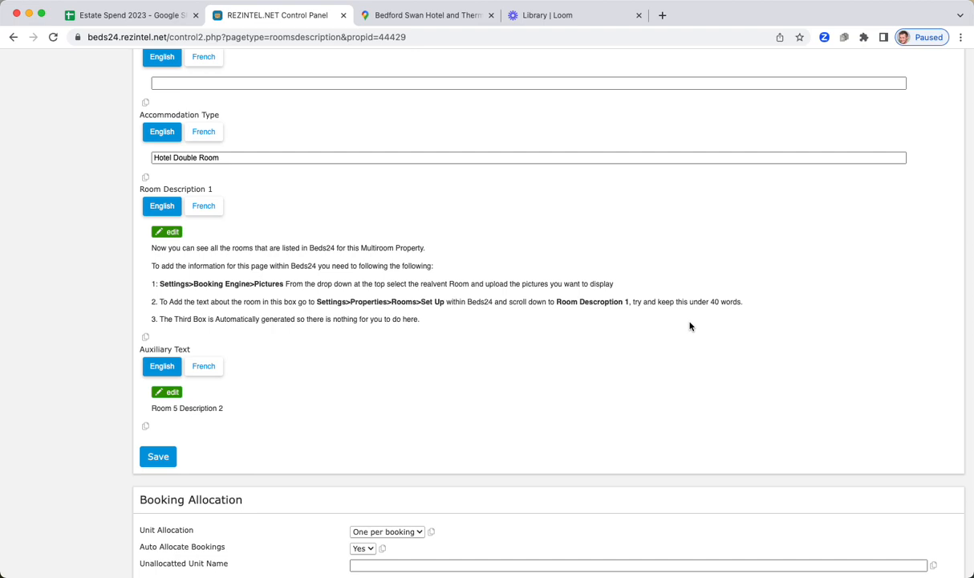
pyautogui.scroll(-5, 293, 348)
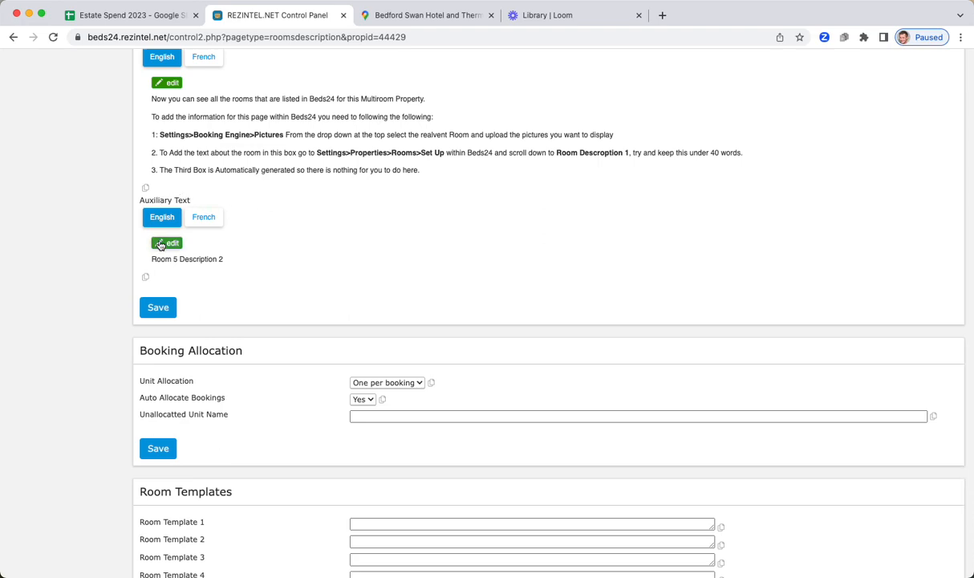
pyautogui.scroll(20, 303, 229)
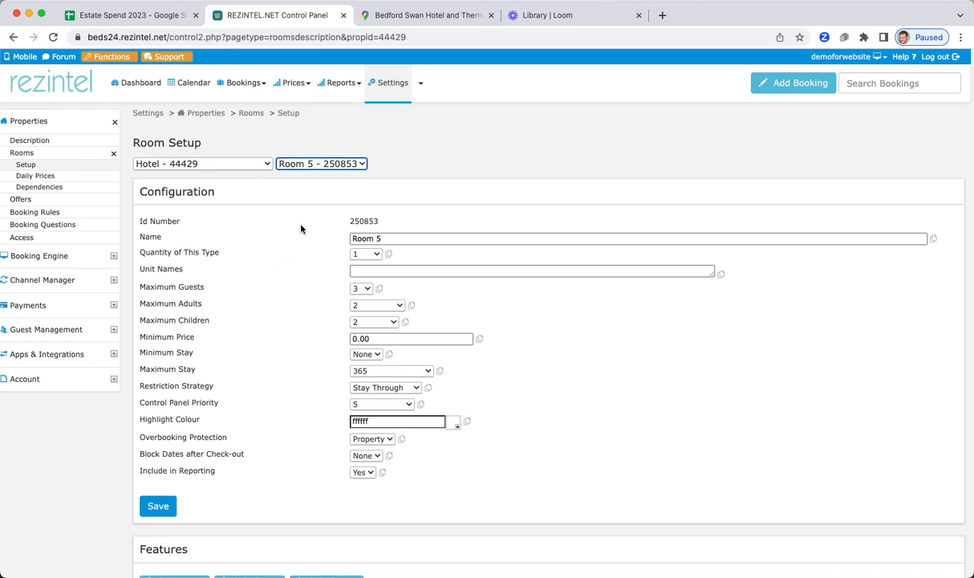
# - Bring up the Hotel's Room 2 setup, then switch to Room 3
pyautogui.click(292, 166)
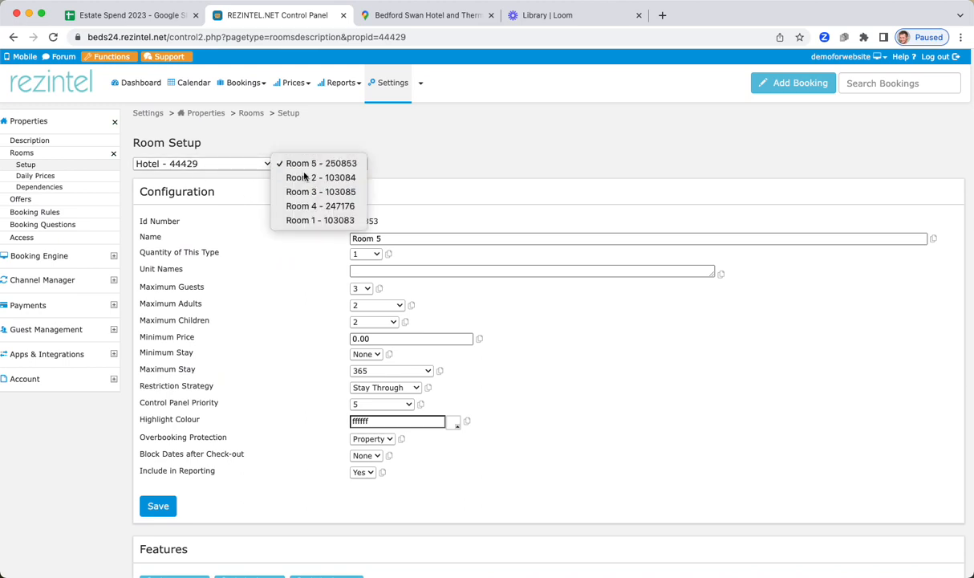
pyautogui.click(290, 181)
pyautogui.click(317, 166)
pyautogui.click(315, 178)
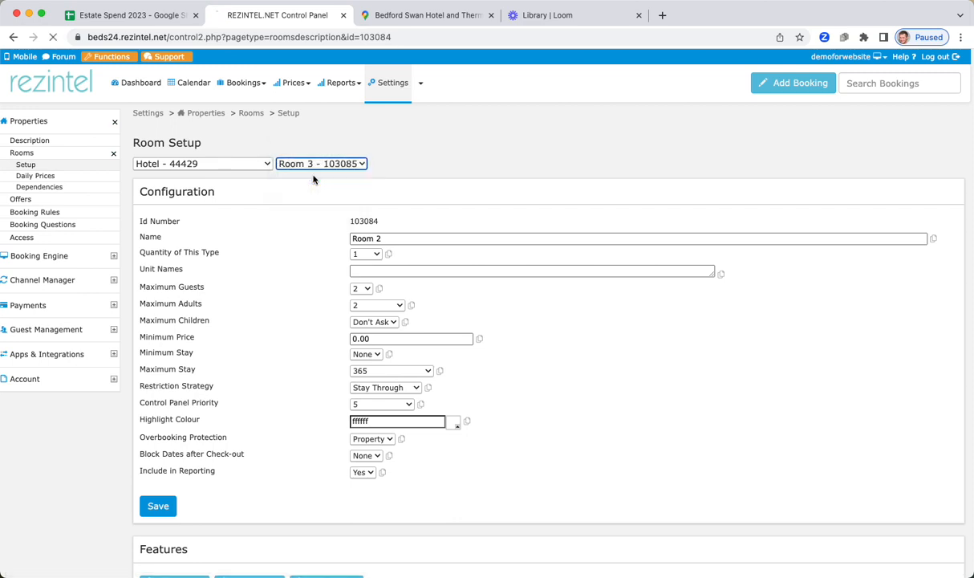